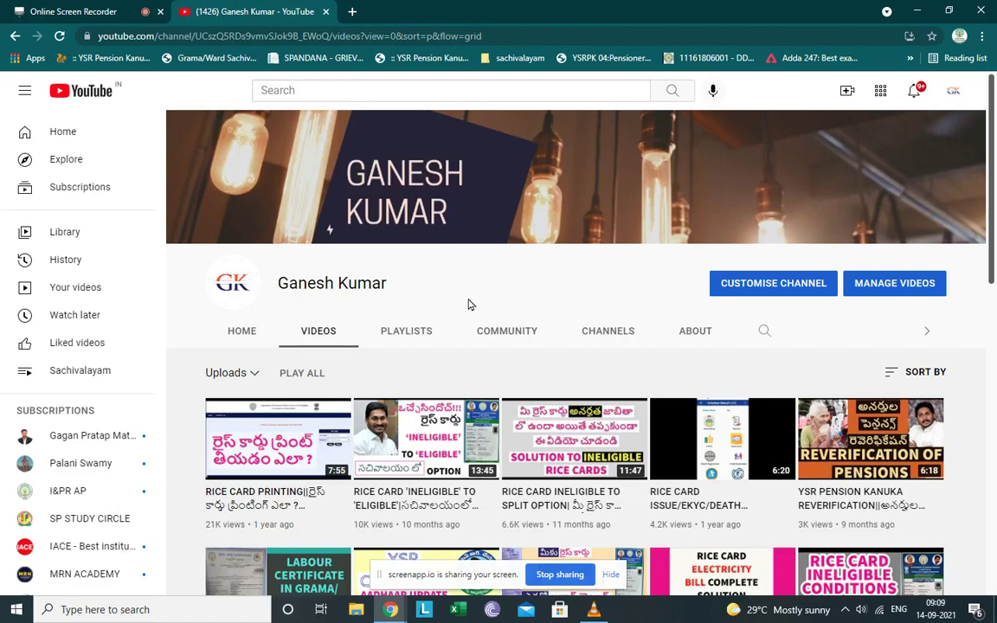
- Switch to VLC and play eoffice video.webm, pausing at the PASS-APP password policy page before resuming playback
{"action": "left_click", "coordinate": [594, 610]}
{"action": "key", "text": "space"}
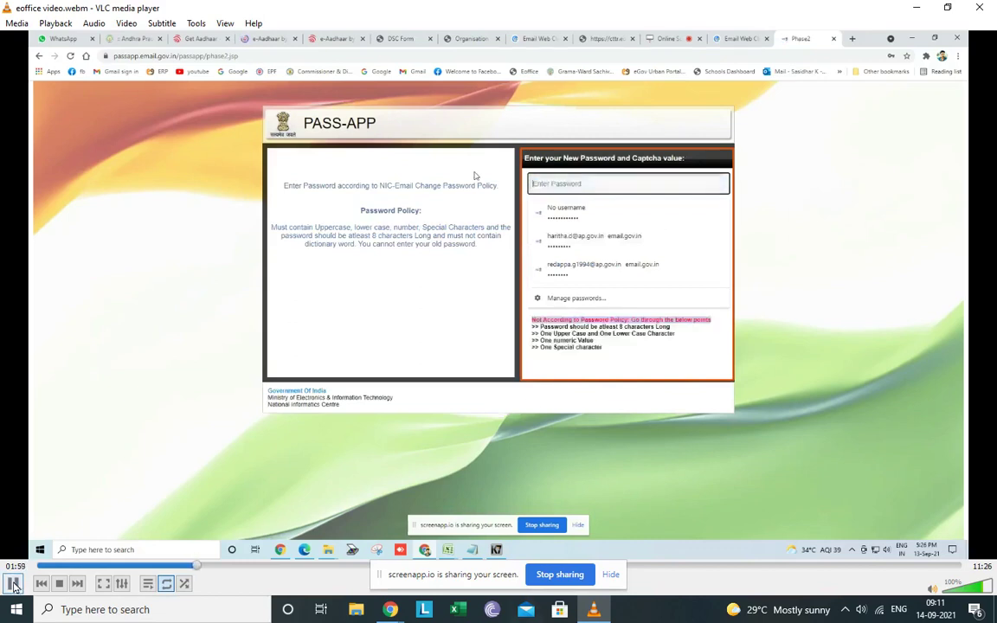
{"action": "left_click", "coordinate": [13, 586]}
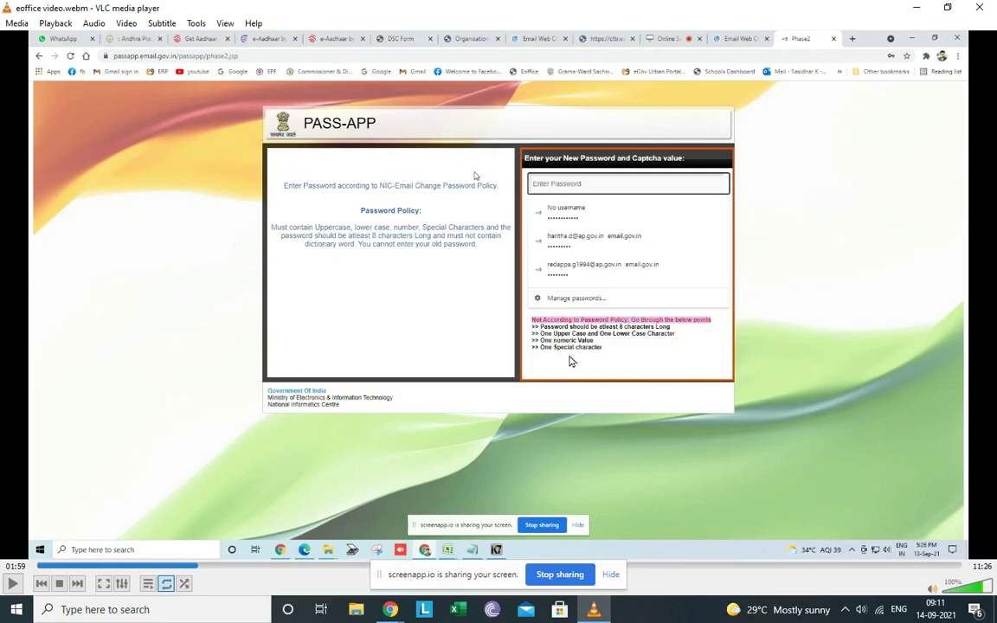
{"action": "left_click", "coordinate": [10, 586]}
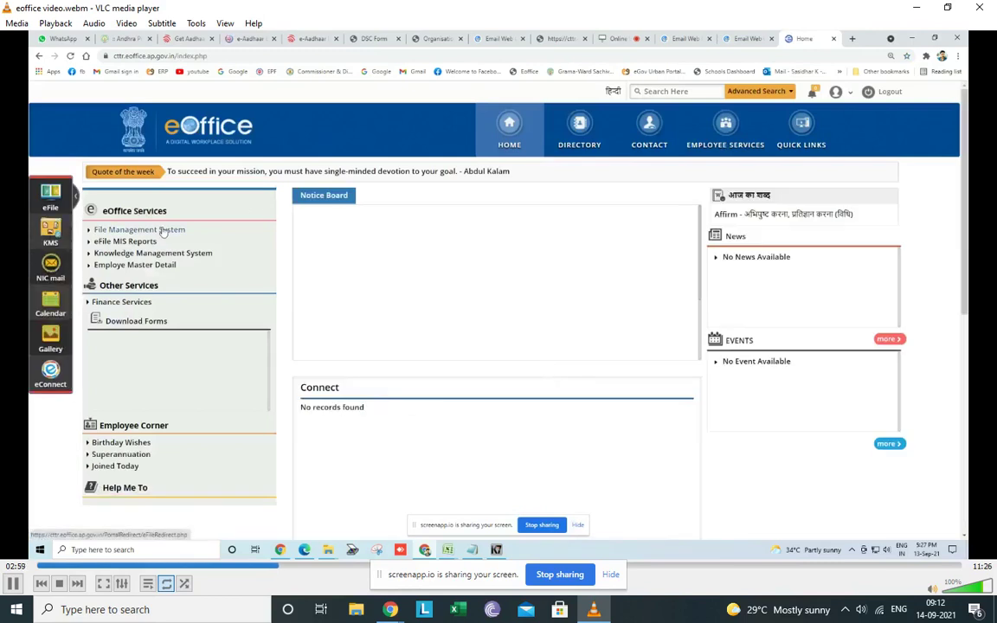
- Replay the eOffice login from about 02:54, pausing at the login page and at the File Management System link before resuming
{"action": "left_click", "coordinate": [277, 568]}
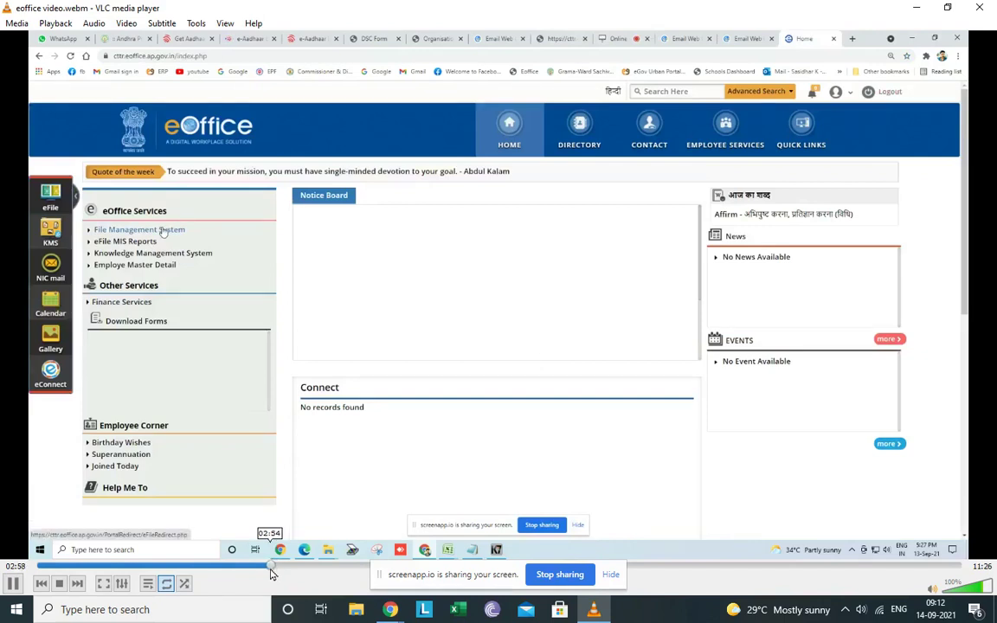
{"action": "left_click", "coordinate": [271, 567]}
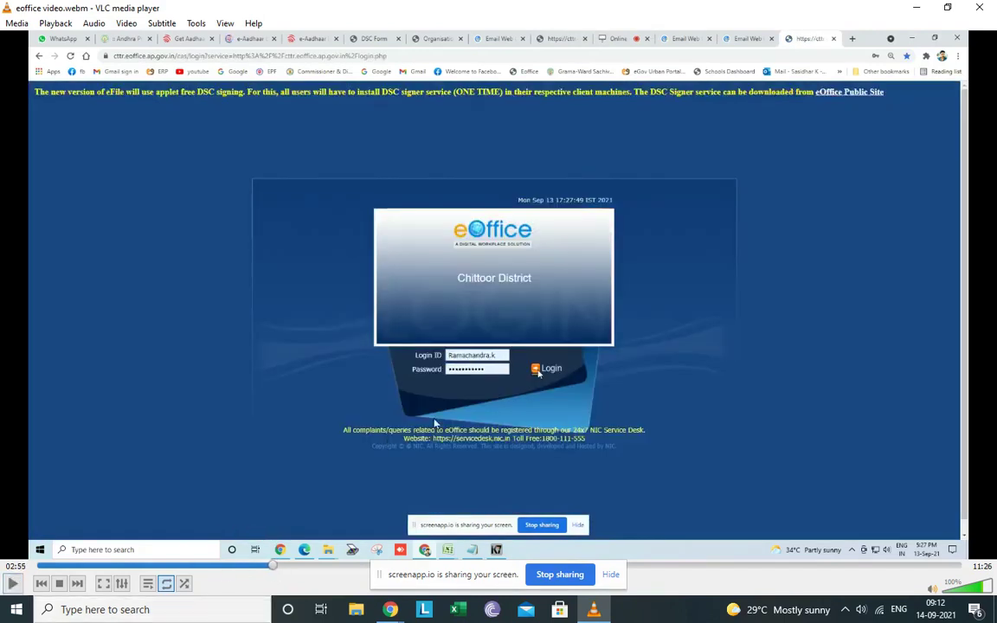
{"action": "key", "text": "space"}
{"action": "left_click", "coordinate": [13, 587]}
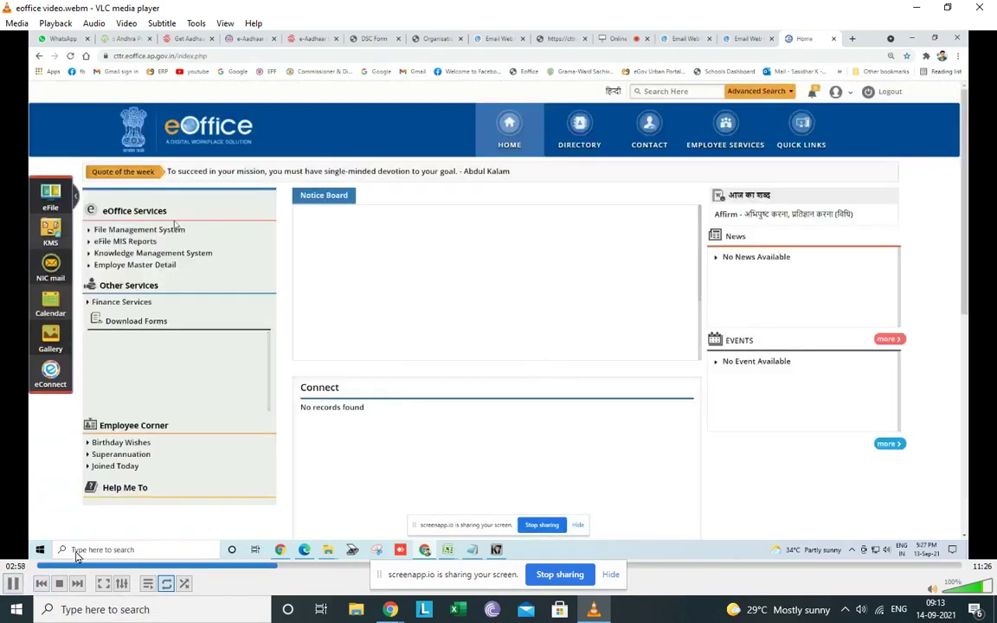
{"action": "left_click", "coordinate": [13, 583]}
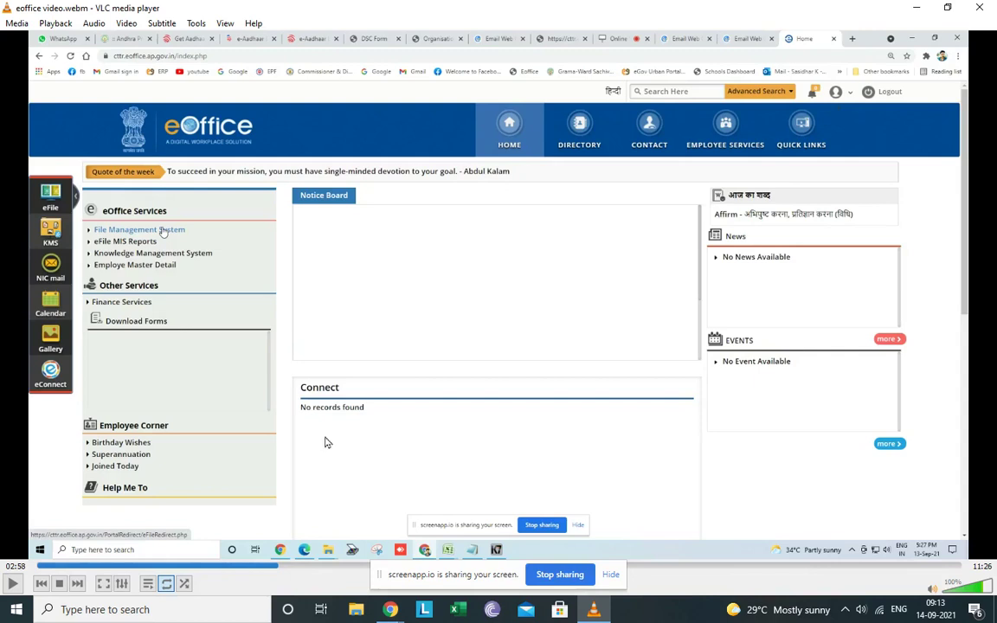
{"action": "left_click", "coordinate": [14, 586]}
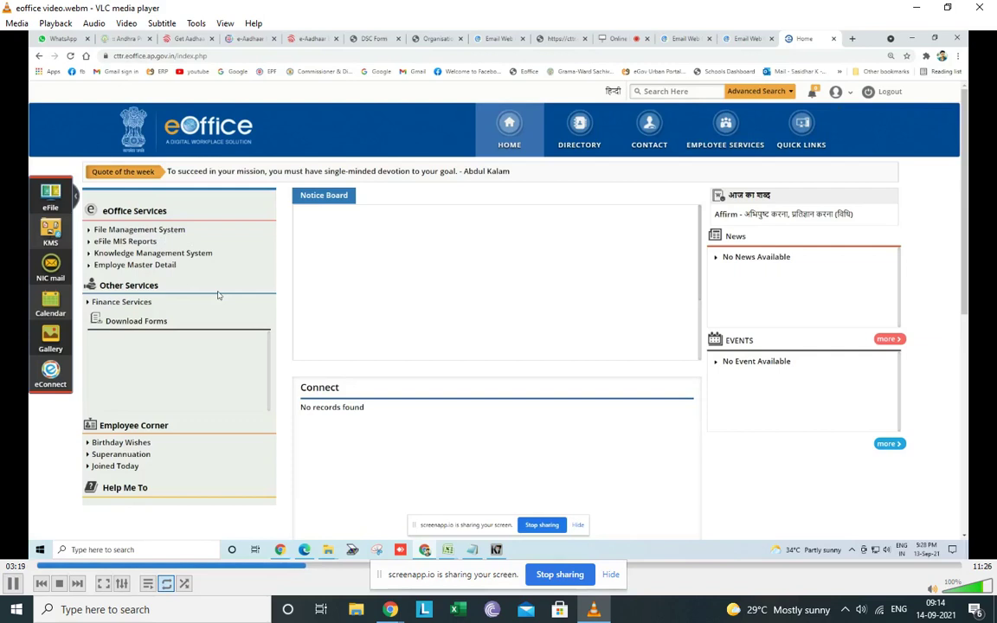
- Skip forward past the eOffice home page to the eFile section at about 04:01, pausing there briefly before resuming
{"action": "left_click", "coordinate": [314, 567]}
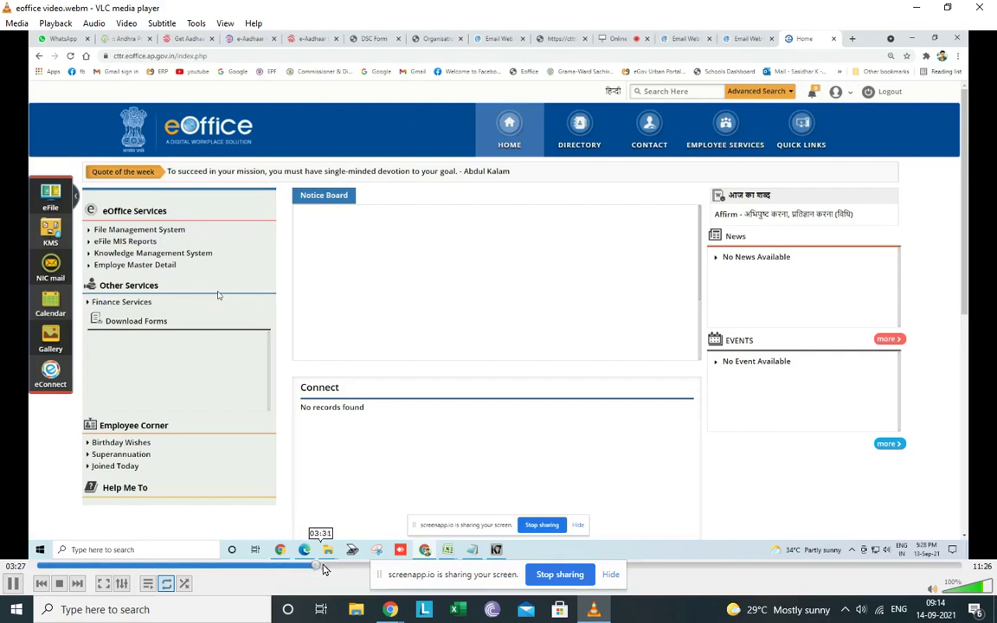
{"action": "left_click", "coordinate": [323, 566]}
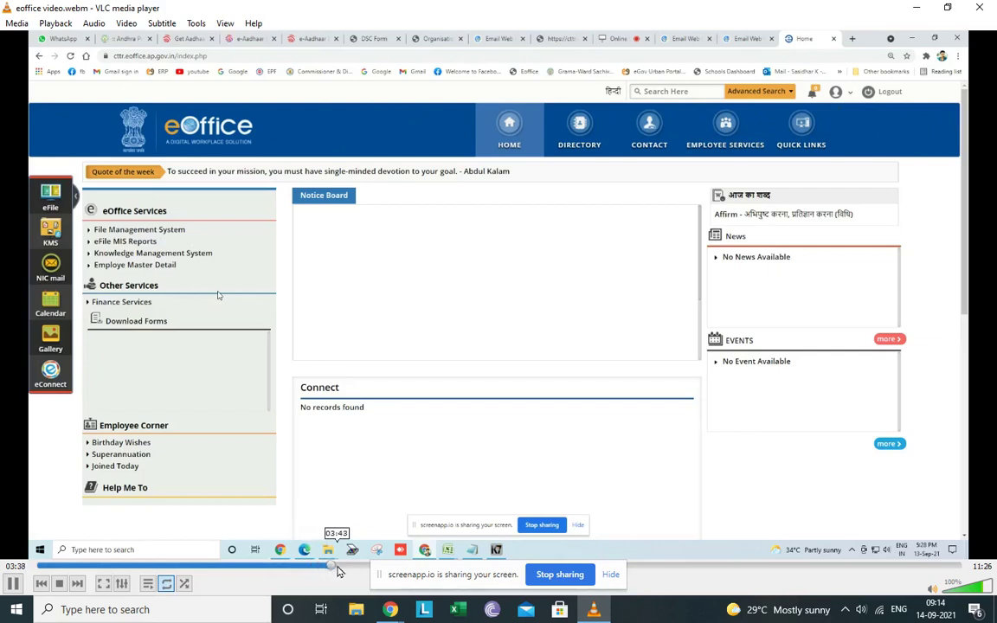
{"action": "left_click", "coordinate": [338, 568]}
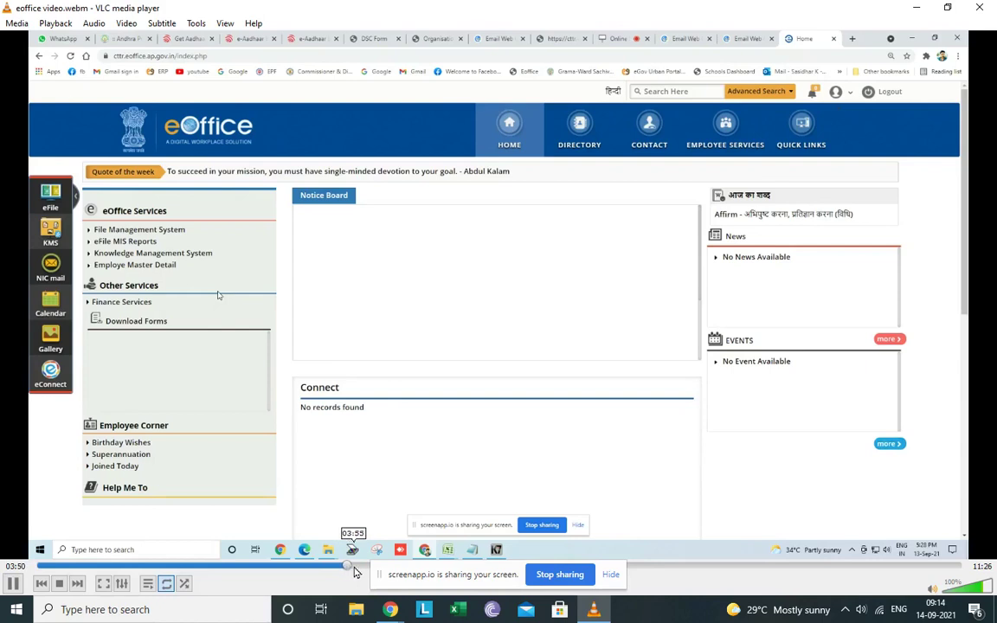
{"action": "left_click", "coordinate": [354, 568]}
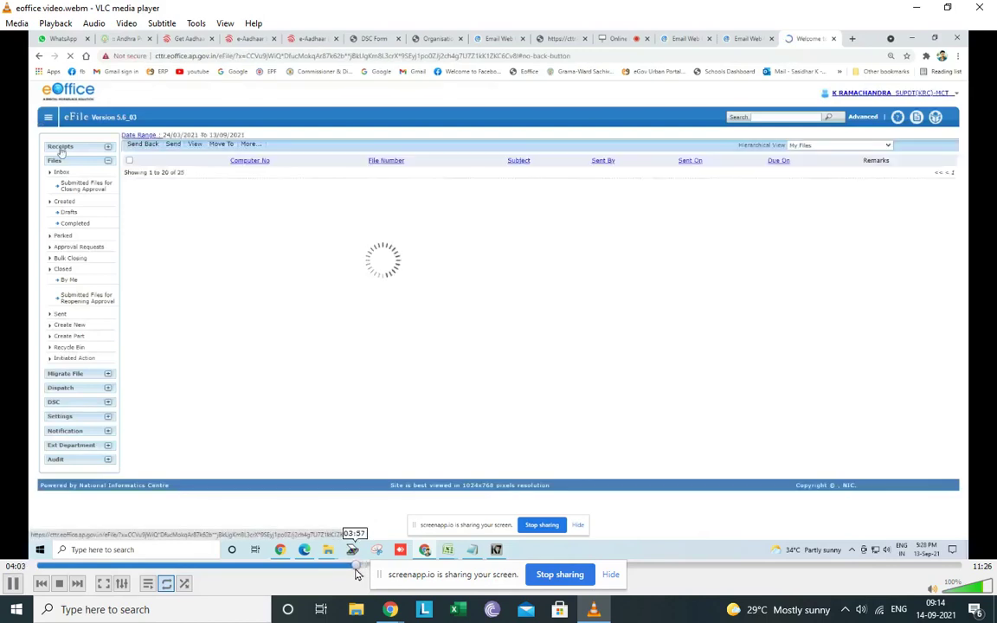
{"action": "left_click", "coordinate": [356, 568]}
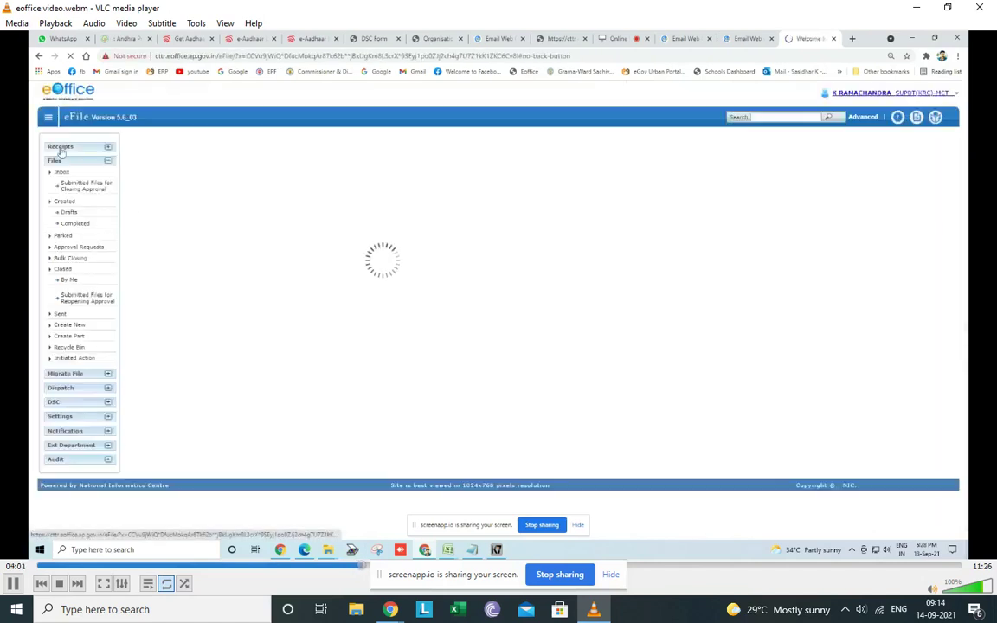
{"action": "left_click", "coordinate": [356, 568]}
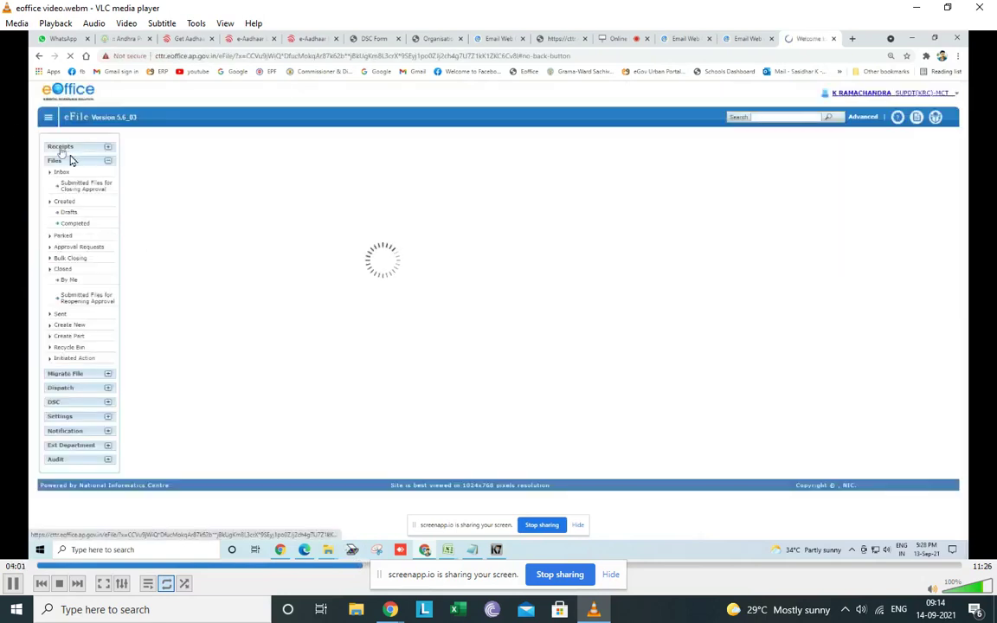
{"action": "key", "text": "space"}
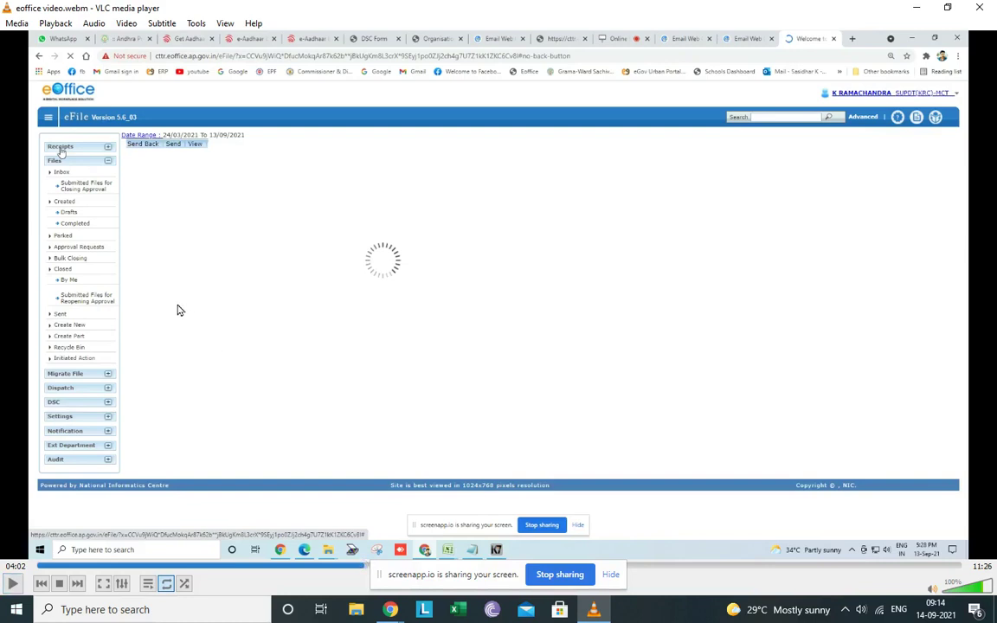
{"action": "key", "text": "space"}
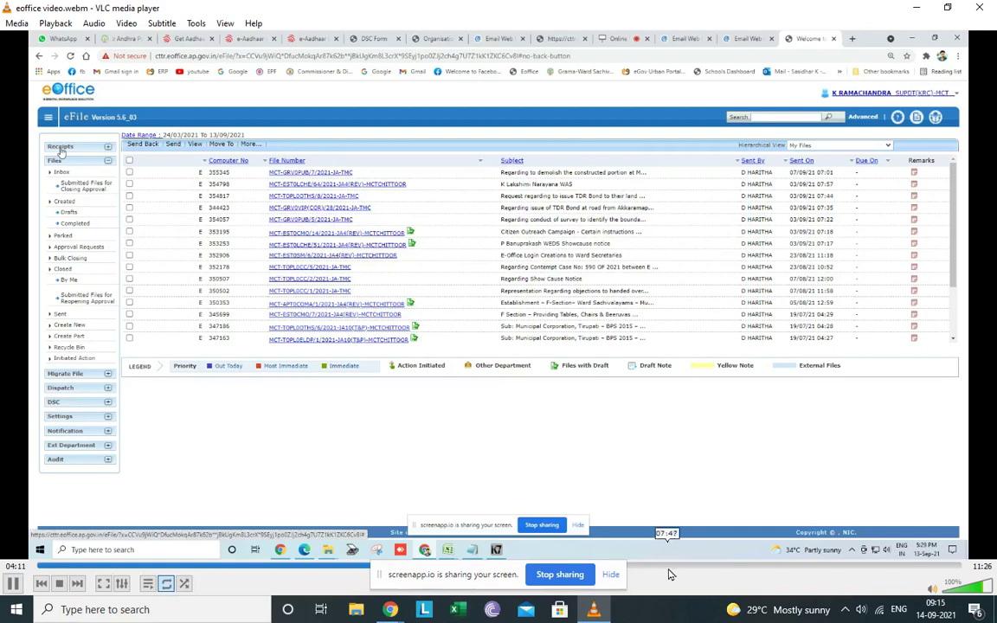
- Hide the screen-sharing notice and move playback to the opening of the Receipts section at about 04:44
{"action": "left_click", "coordinate": [611, 574]}
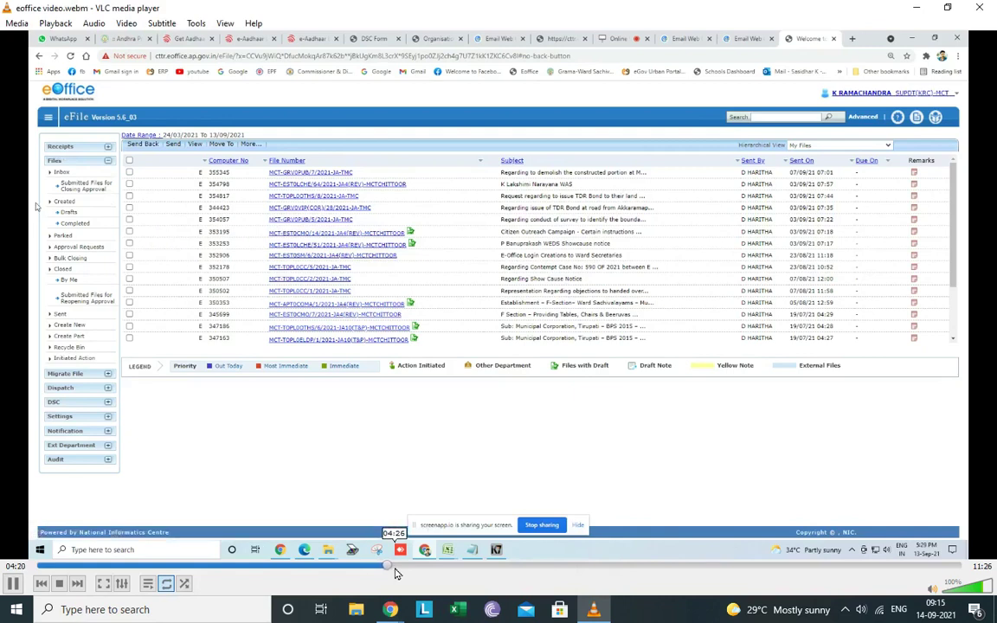
{"action": "left_click", "coordinate": [405, 572]}
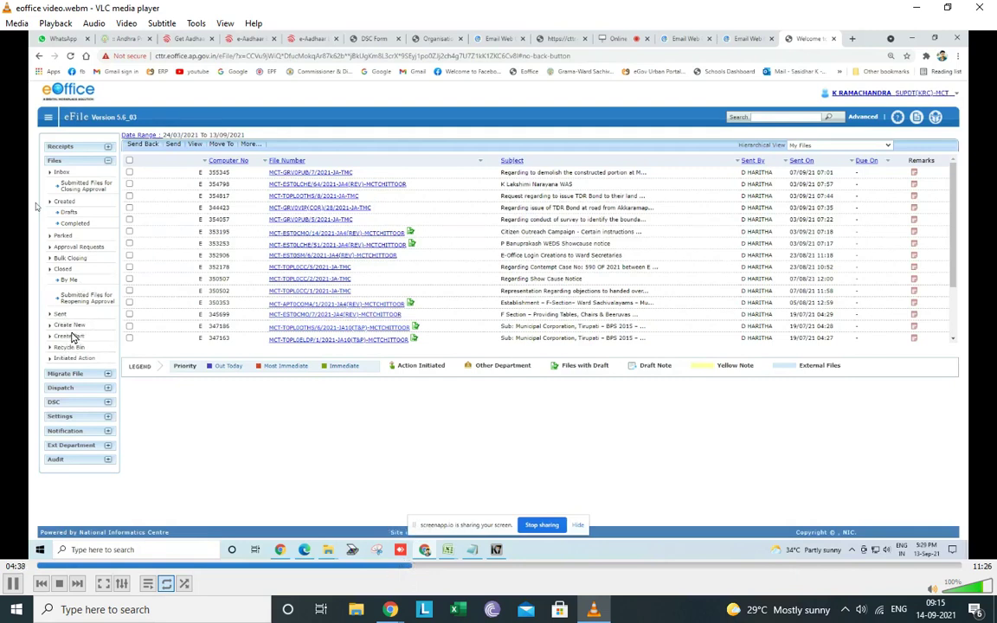
{"action": "left_click", "coordinate": [421, 571]}
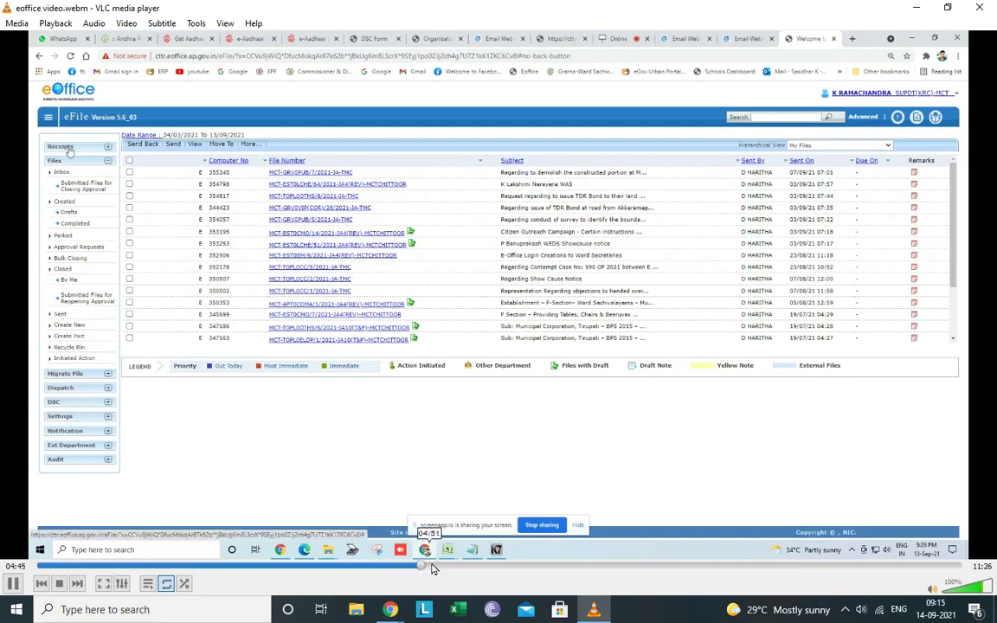
{"action": "left_click", "coordinate": [425, 566]}
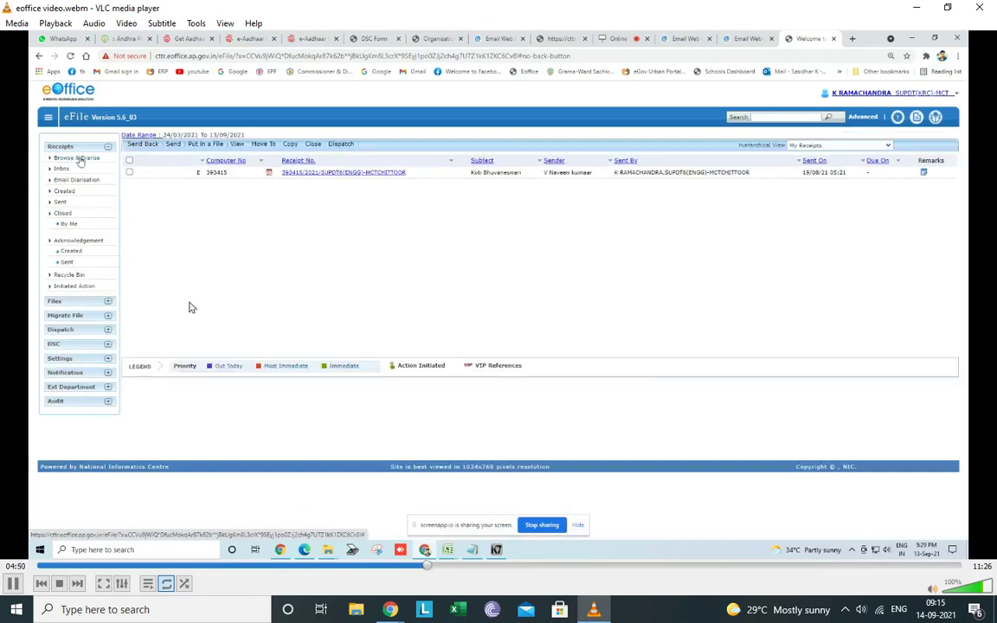
{"action": "left_click", "coordinate": [427, 568]}
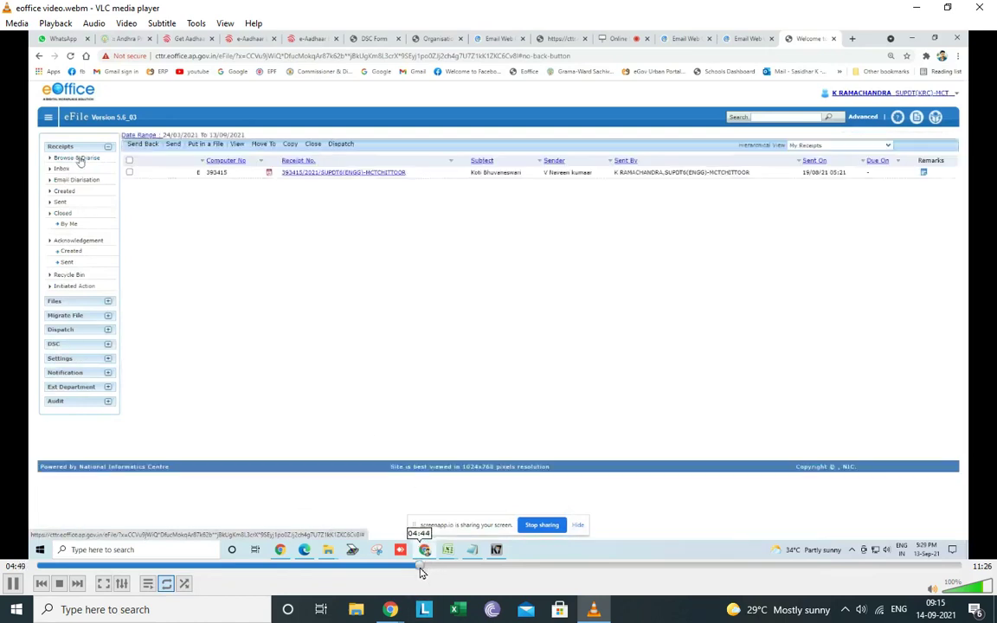
{"action": "left_click", "coordinate": [421, 568]}
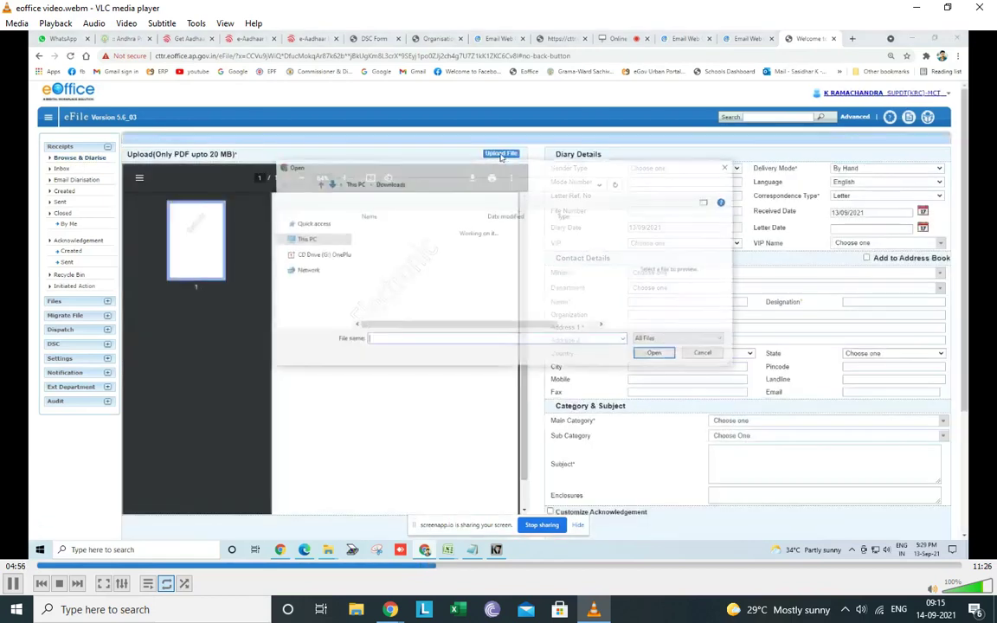
- Replay the Browse & Diarise upload from about 04:53, pausing at the file selection dialog before resuming
{"action": "left_click", "coordinate": [14, 583]}
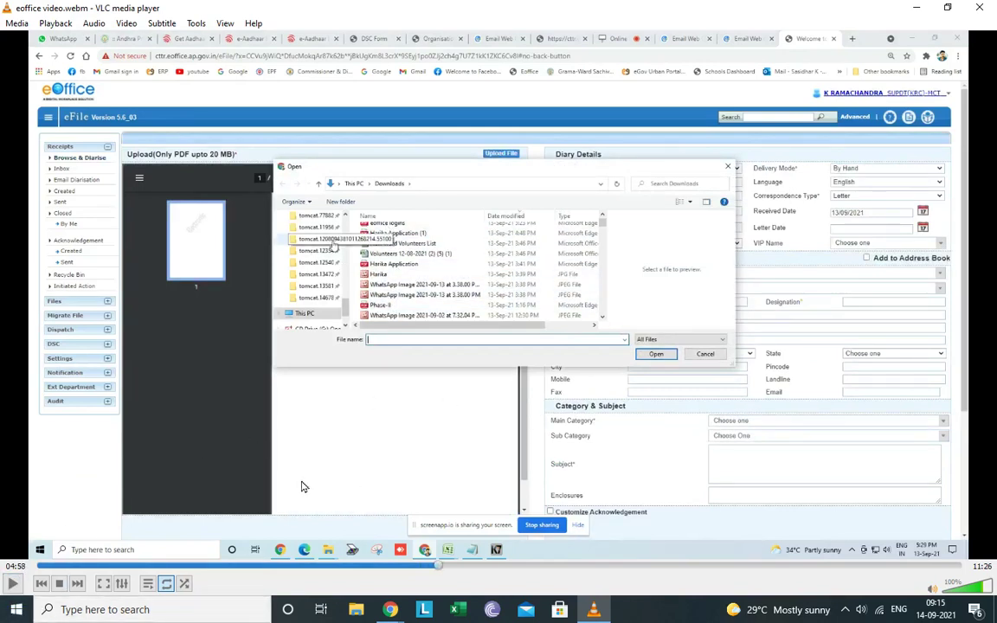
{"action": "left_click", "coordinate": [435, 568]}
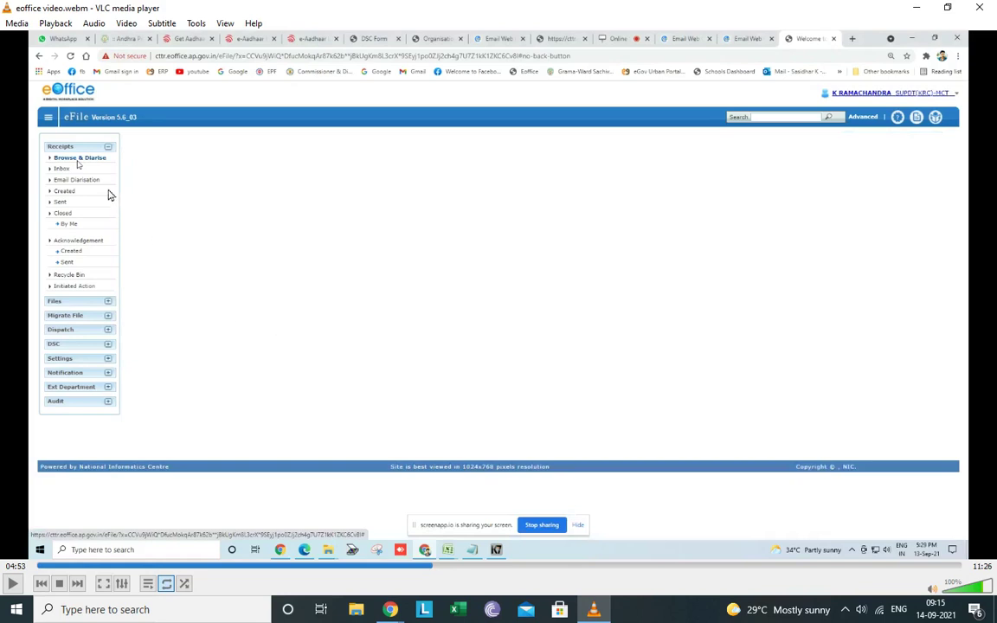
{"action": "left_click", "coordinate": [12, 593]}
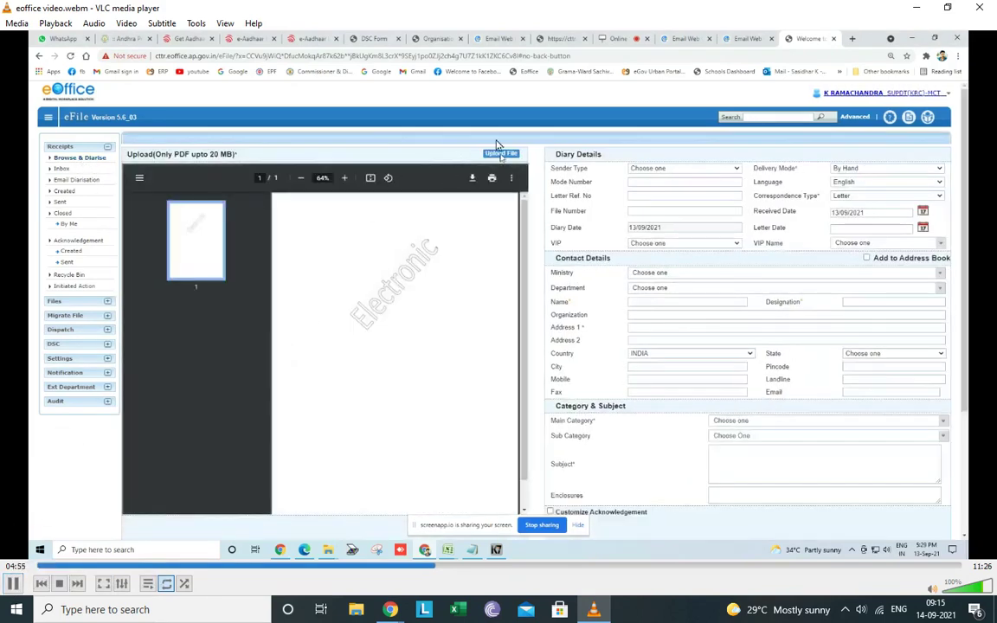
{"action": "left_click", "coordinate": [15, 584]}
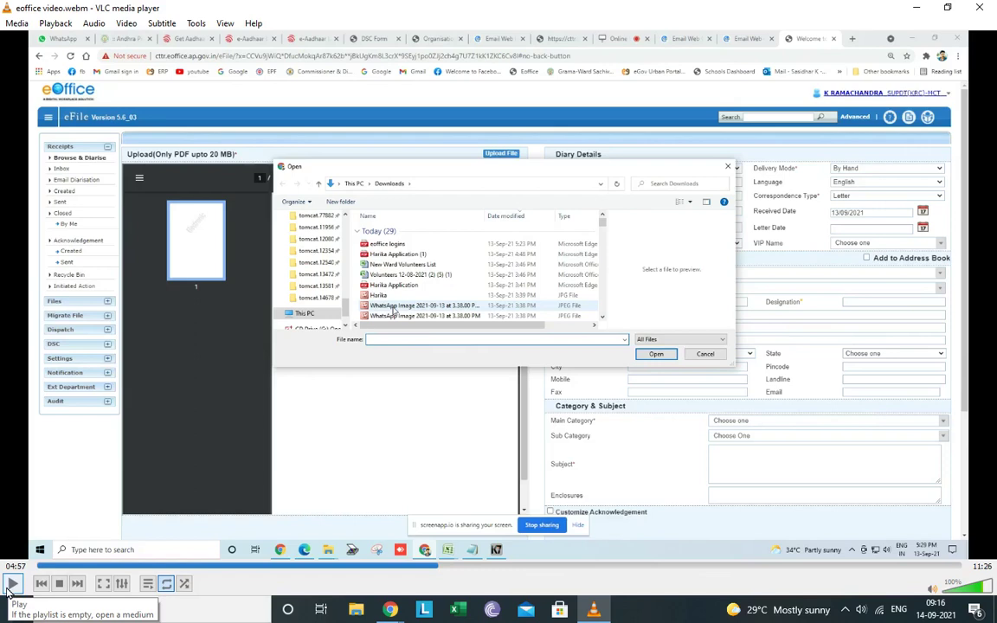
{"action": "left_click", "coordinate": [10, 585]}
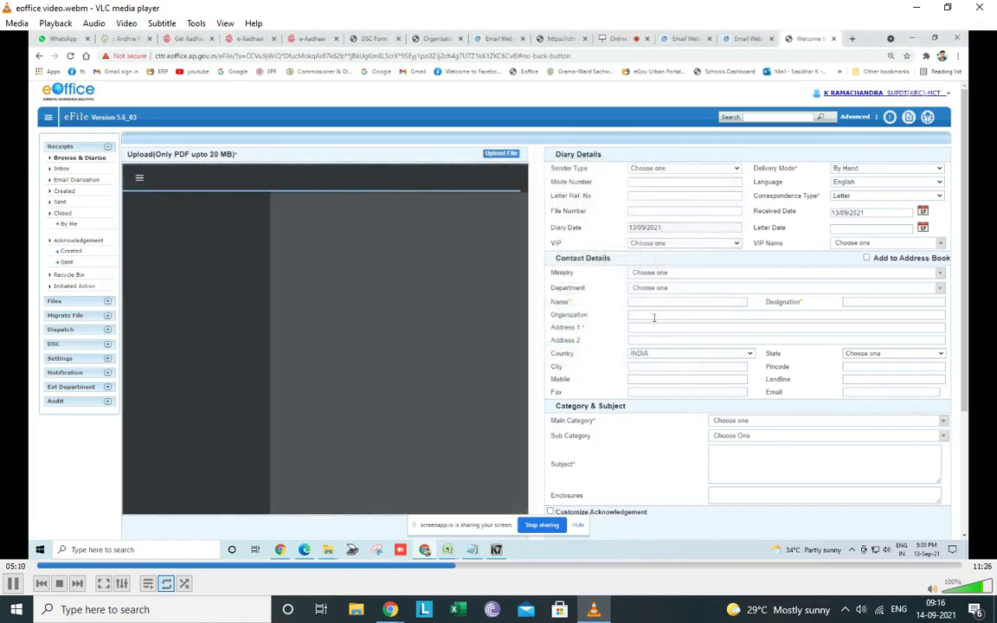
- Skip forward to the receipt's diary form at about 05:24, pausing at the contact details and subject fields before resuming
{"action": "left_click", "coordinate": [466, 567]}
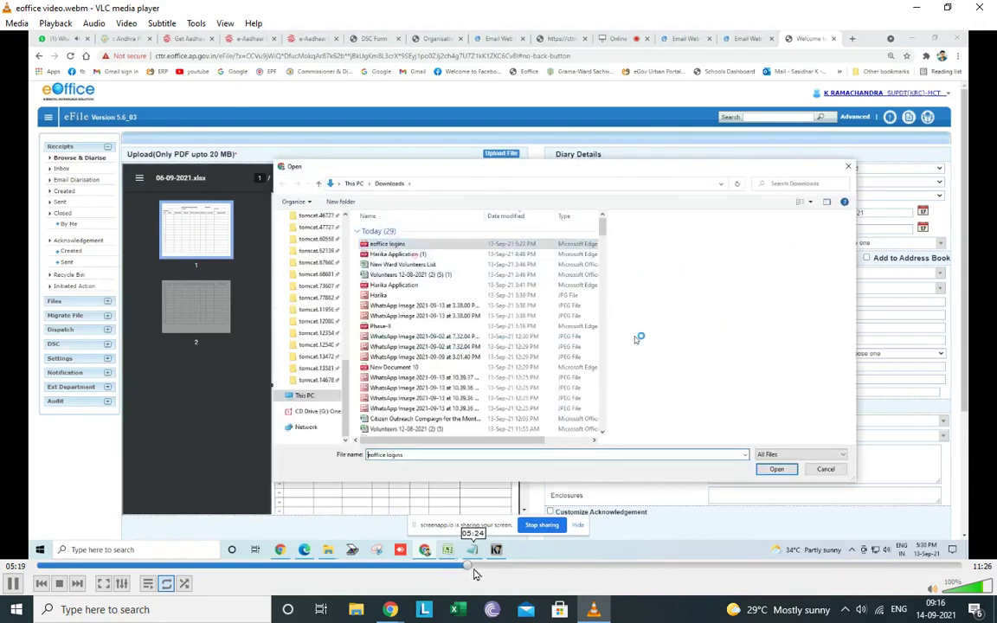
{"action": "left_click", "coordinate": [474, 568]}
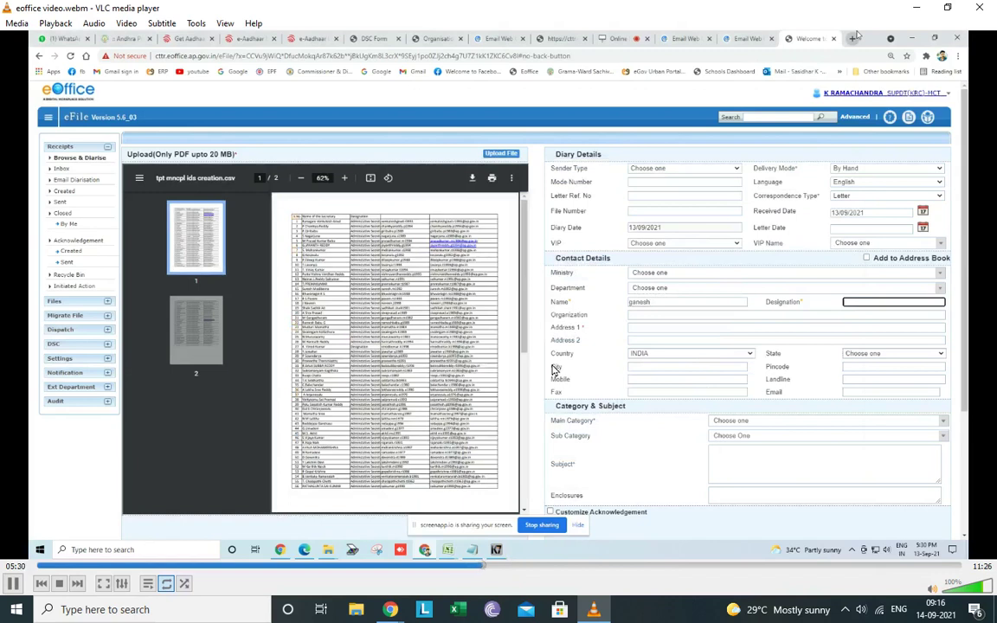
{"action": "key", "text": "space"}
{"action": "key", "text": "space"}
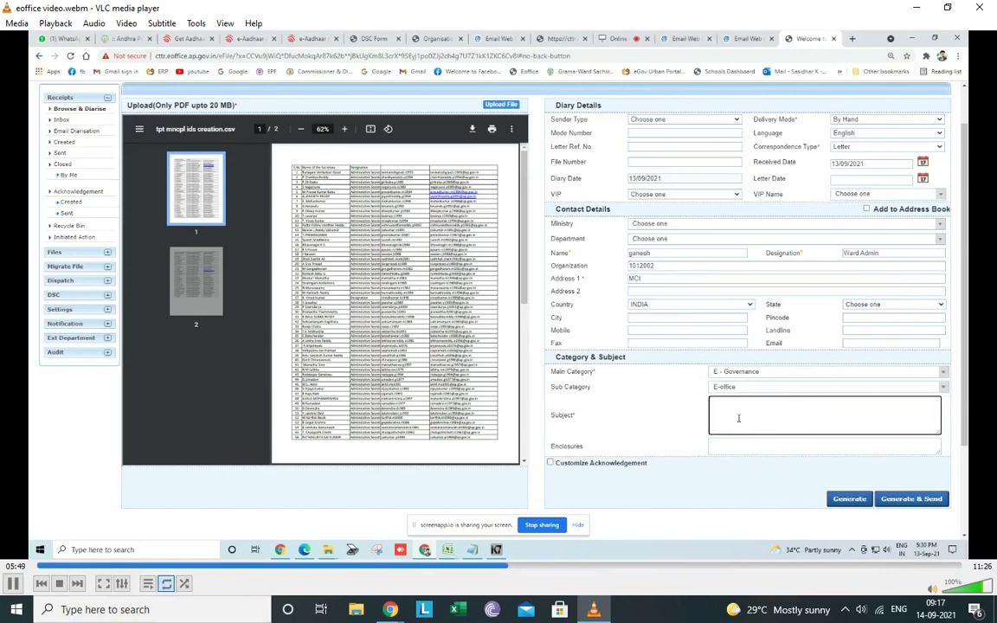
{"action": "key", "text": "space"}
{"action": "key", "text": "space"}
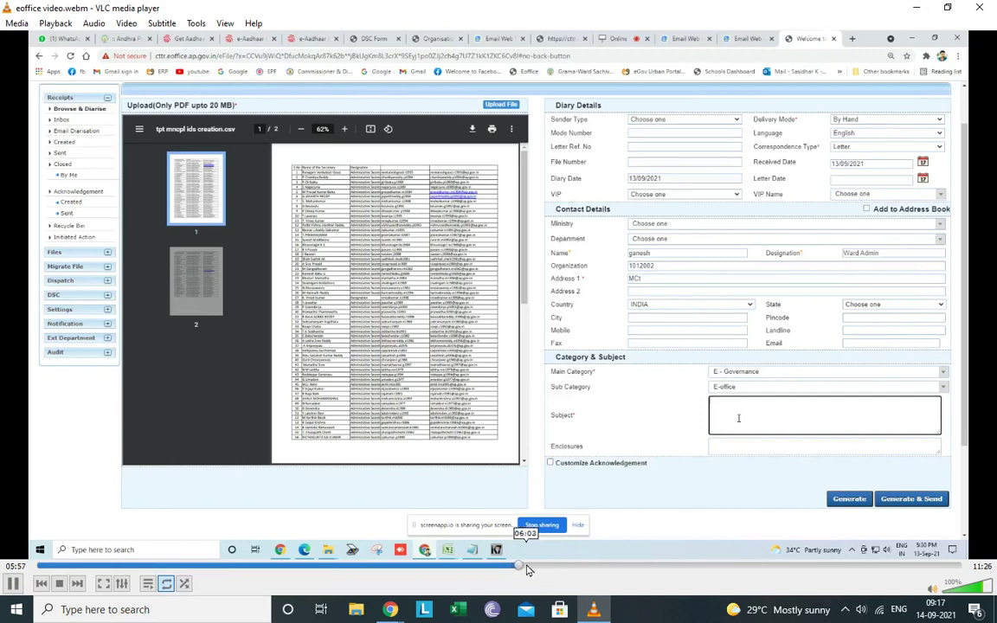
- Skip forward to about 06:03, pausing at the new file form and the green and yellow note page before resuming
{"action": "left_click", "coordinate": [526, 567]}
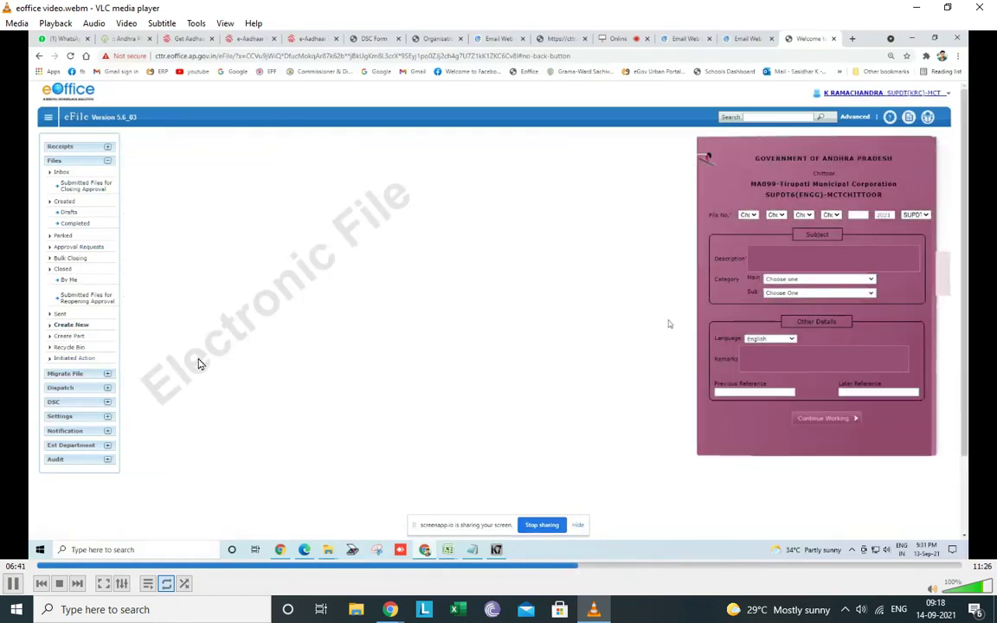
{"action": "key", "text": "space"}
{"action": "key", "text": "space"}
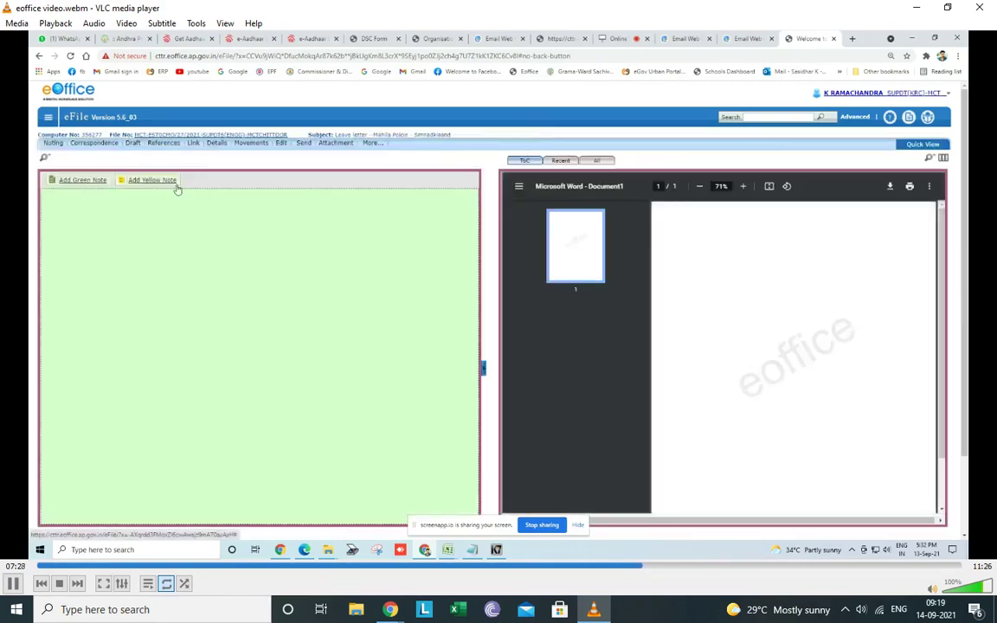
{"action": "key", "text": "space"}
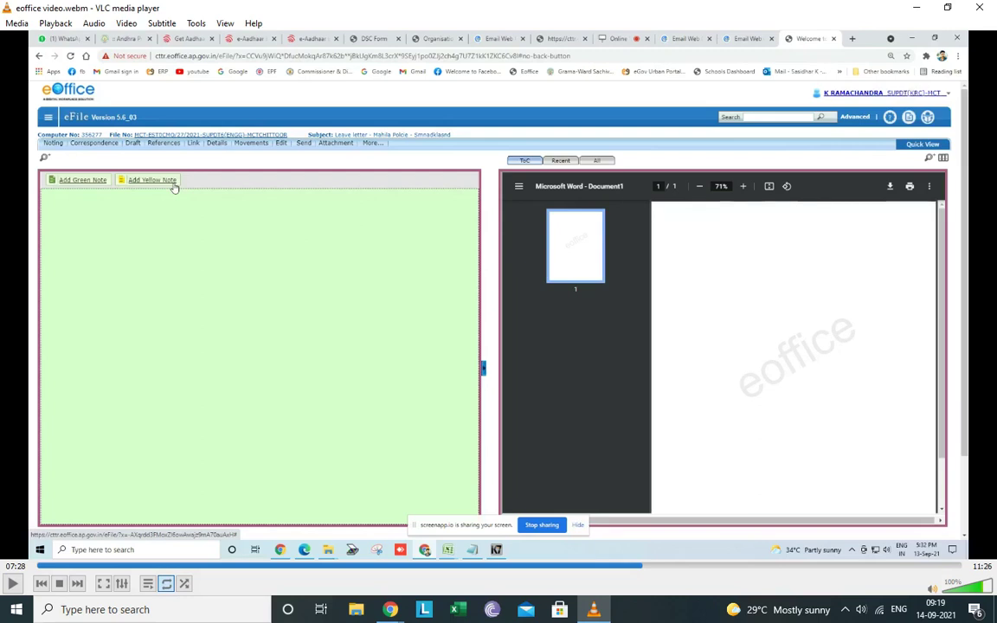
{"action": "left_click", "coordinate": [13, 585]}
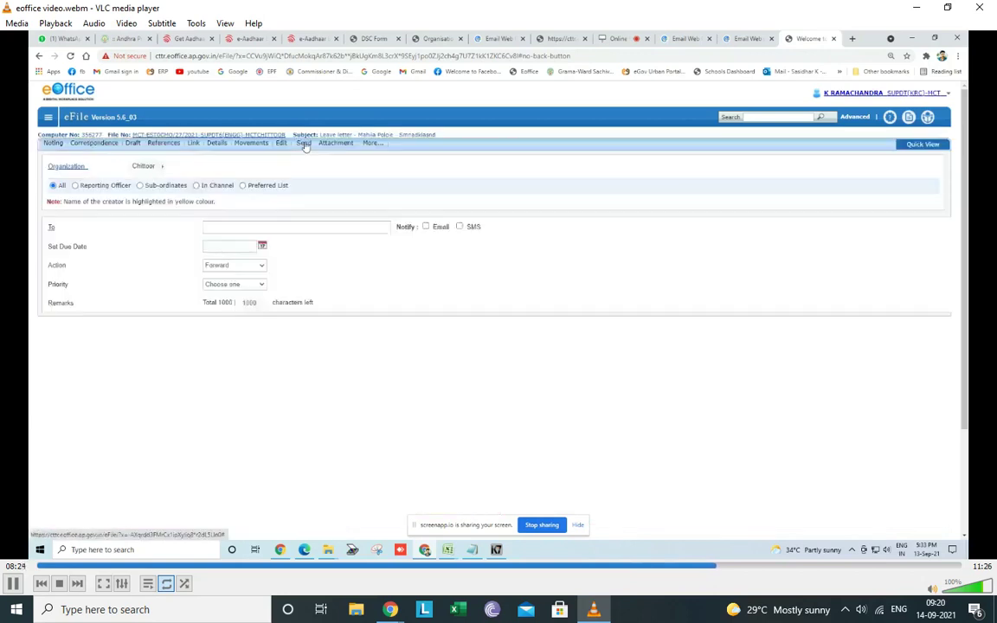
- Pause playback at the file's empty Send form and again at DSC Sign and Send, resuming after each
{"action": "key", "text": "space"}
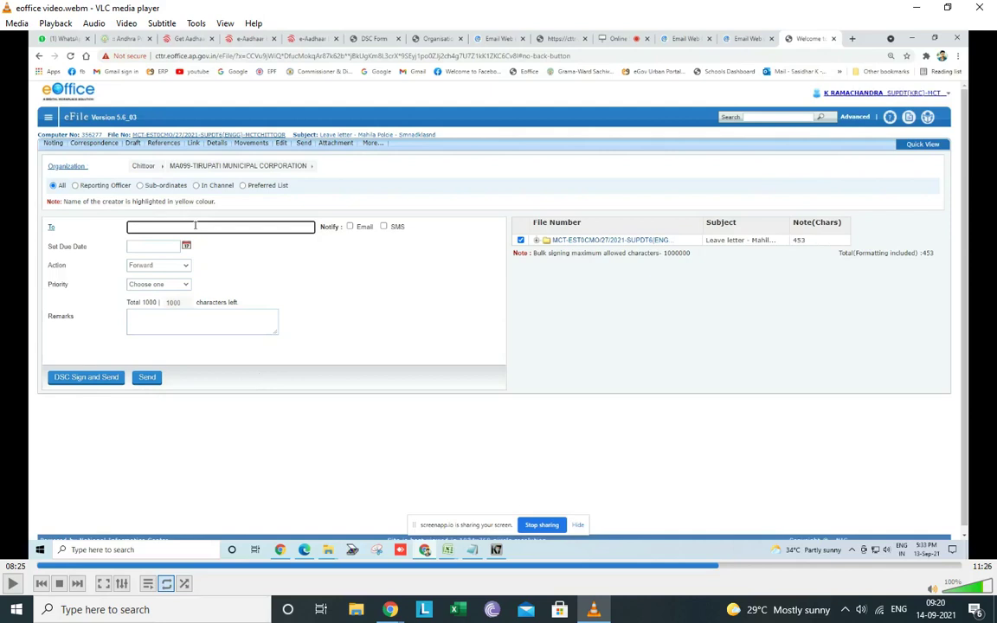
{"action": "key", "text": "space"}
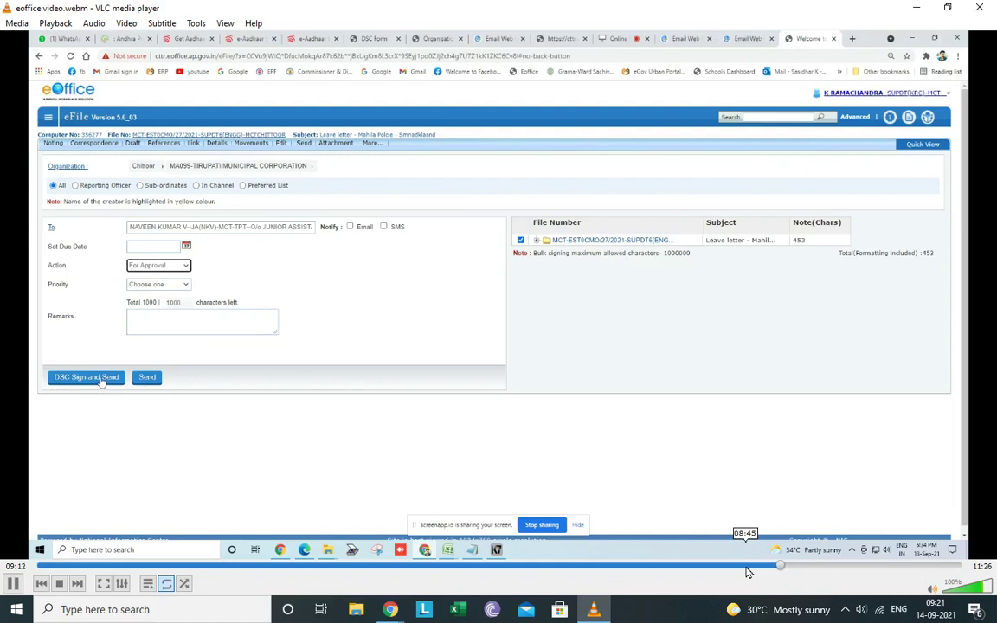
{"action": "key", "text": "space"}
{"action": "key", "text": "space"}
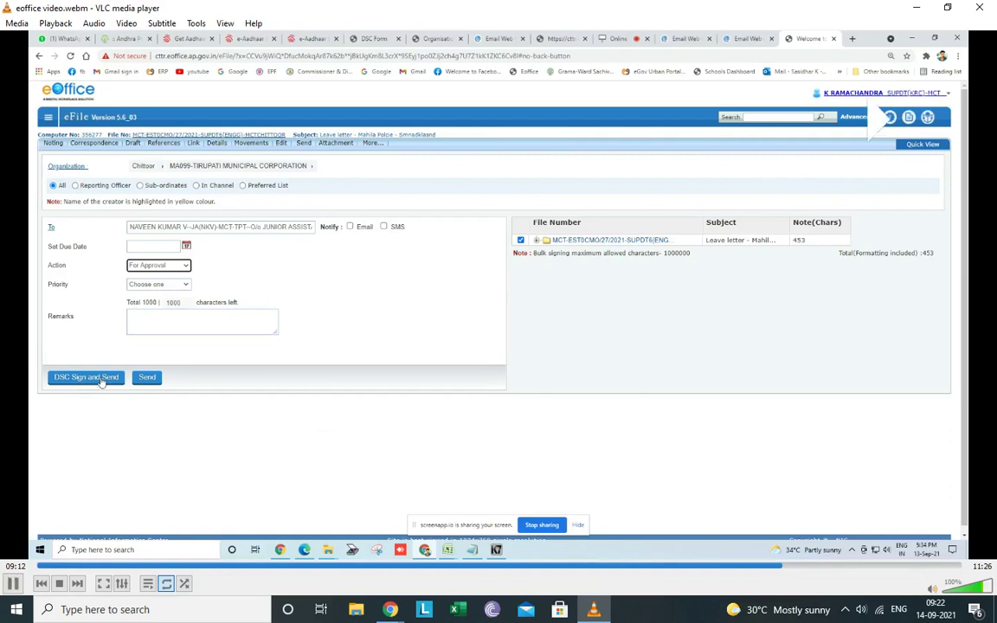